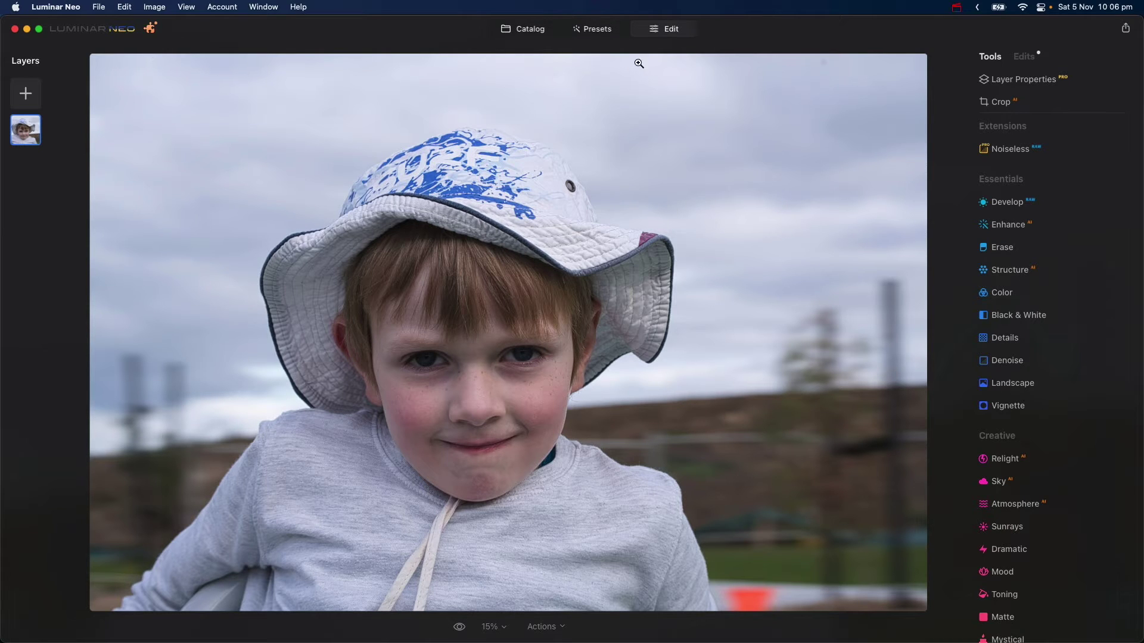
Step: Expand Layer Properties for the boy's portrait, showing Opacity 100 and Normal blending
left_click(1044, 85)
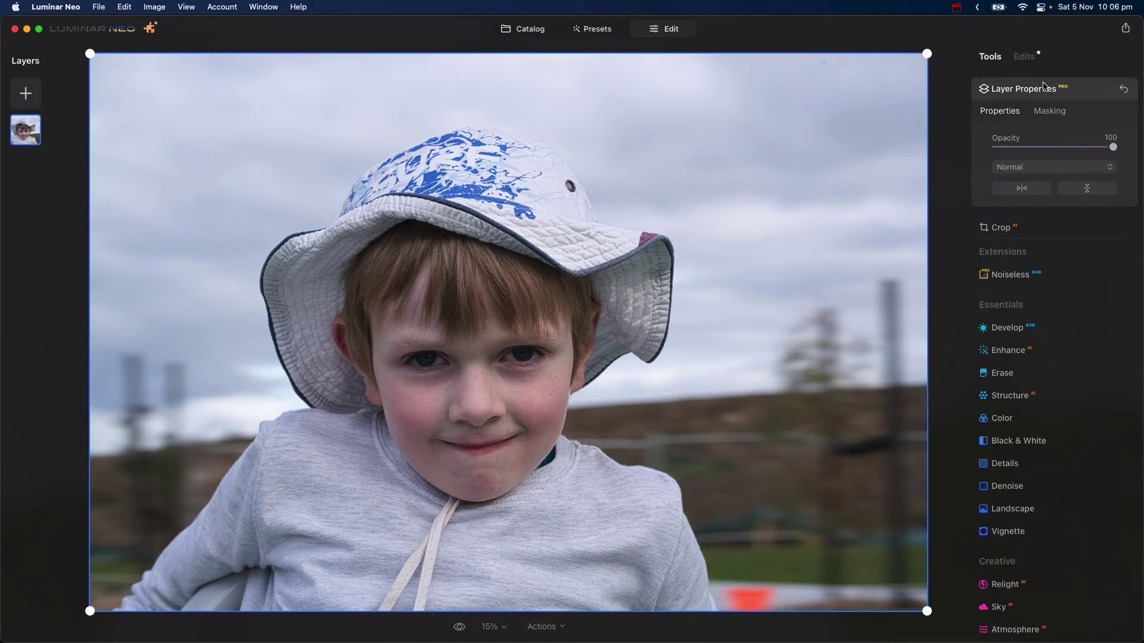
Step: Run Background Removal AI from the Masking options and choose Human as the subject
left_click(1052, 112)
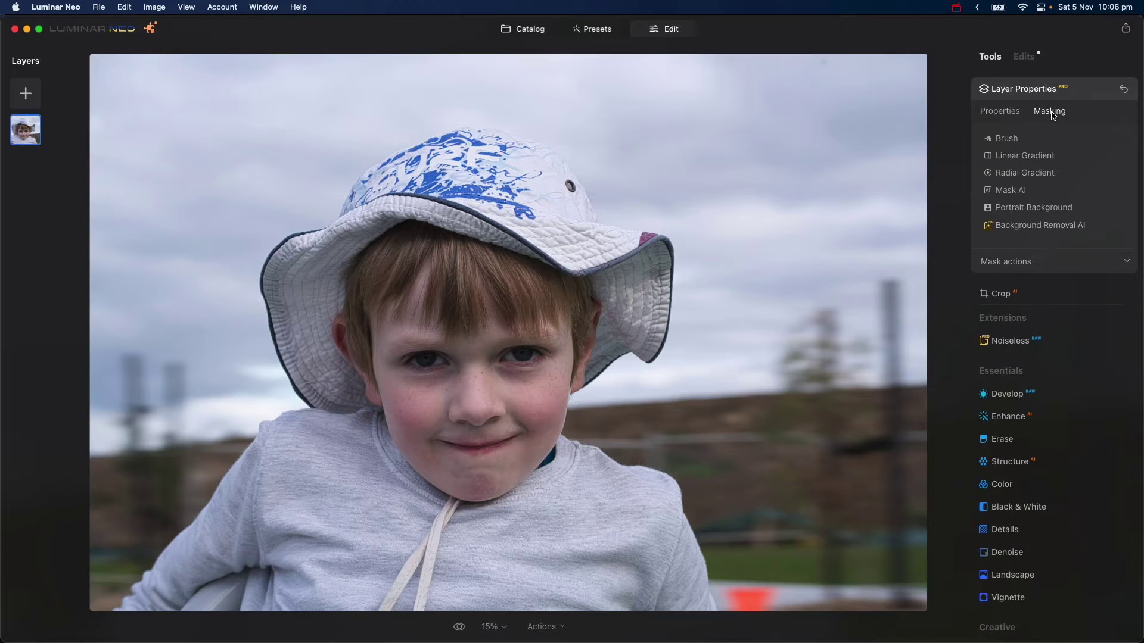
left_click(1081, 231)
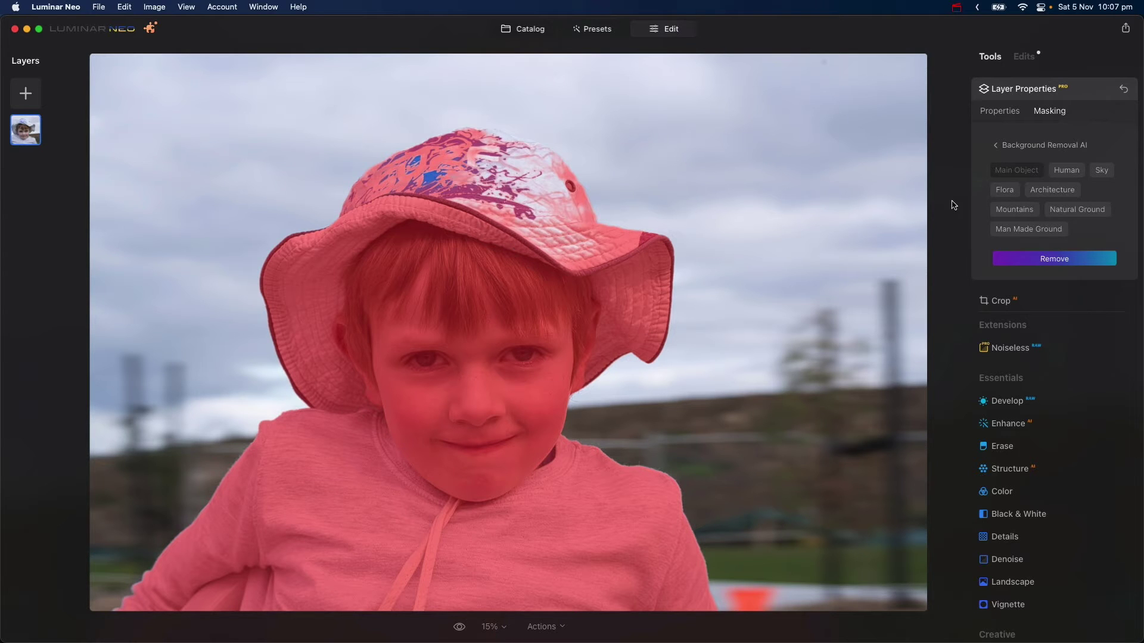
left_click(1062, 174)
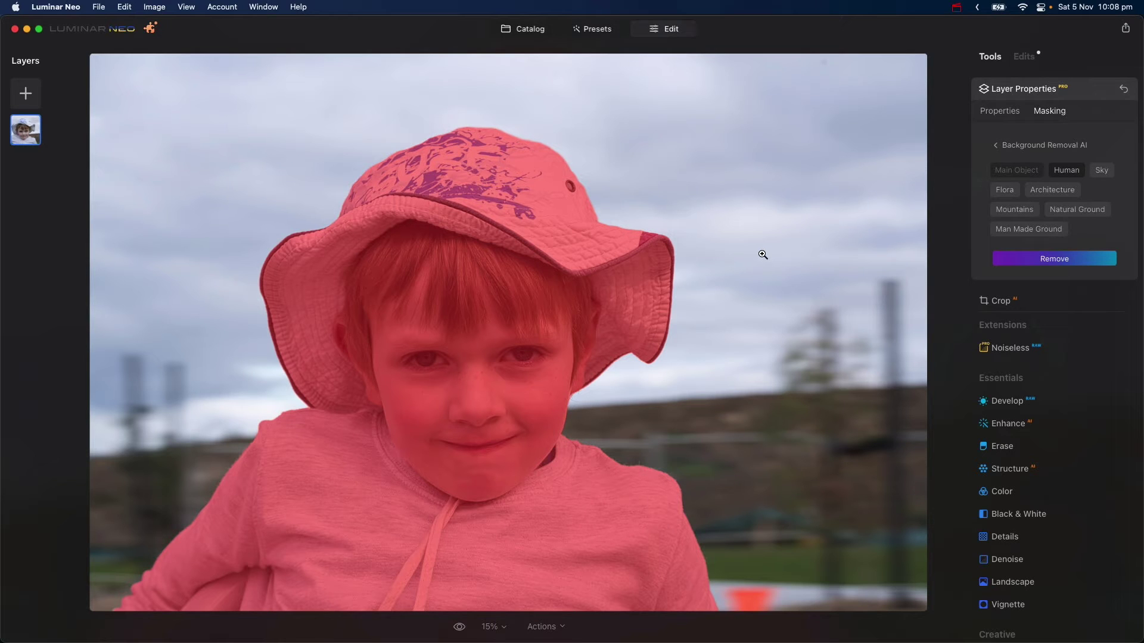
Step: Remove the sky and field behind the boy and expand the Refinements Brush
left_click(1059, 262)
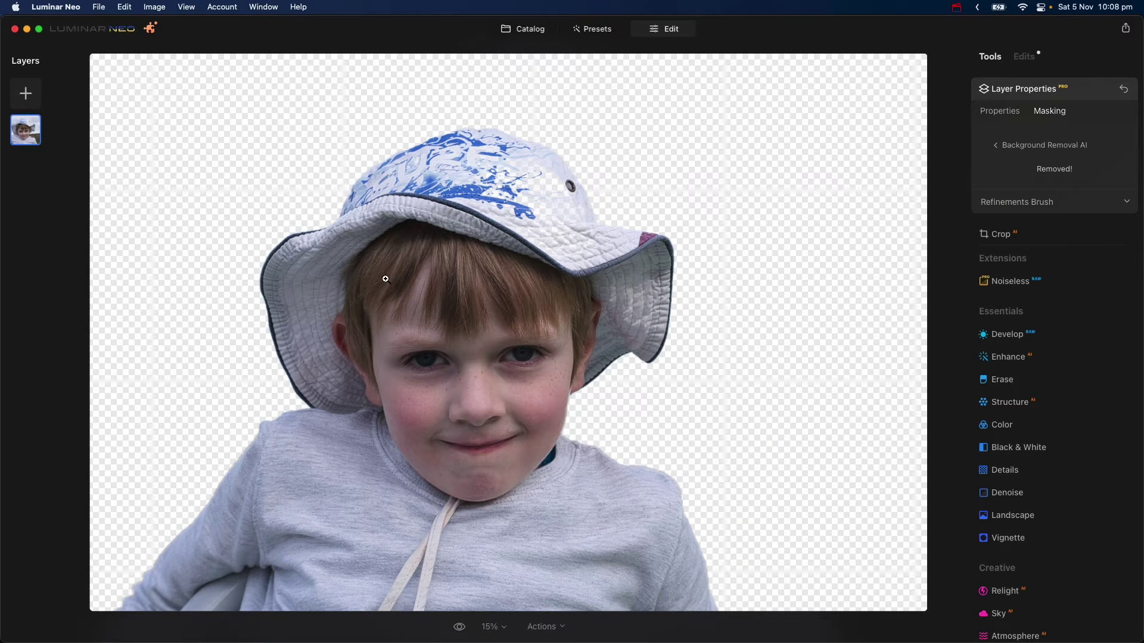
left_click(1048, 208)
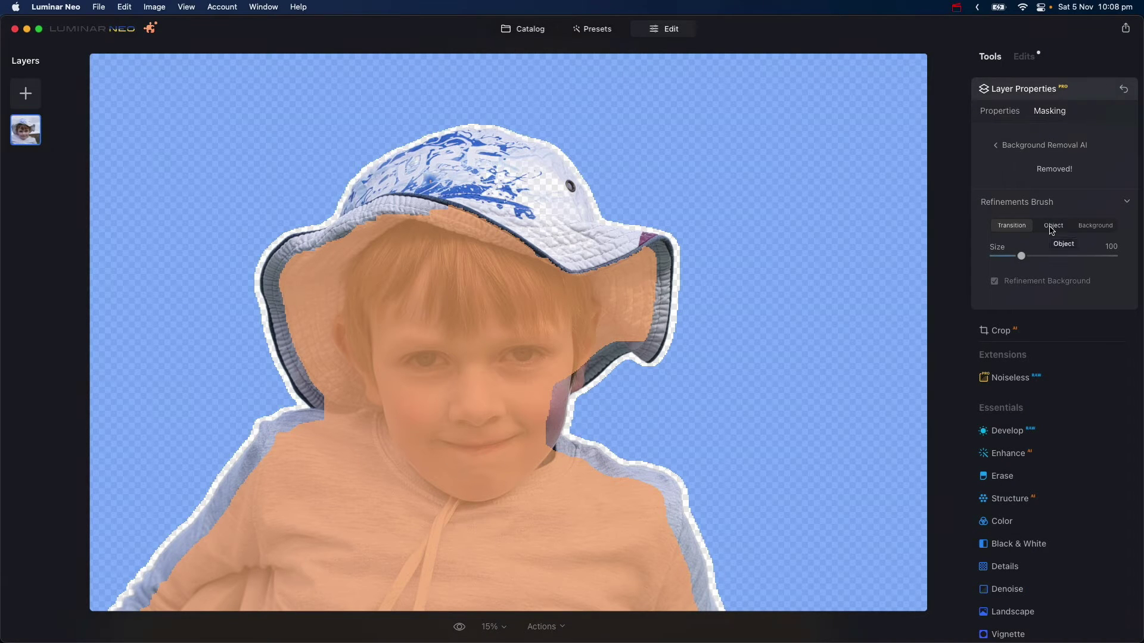
Step: Restore the crown of the boy's white hat using the Object refinement brush
left_click(1051, 228)
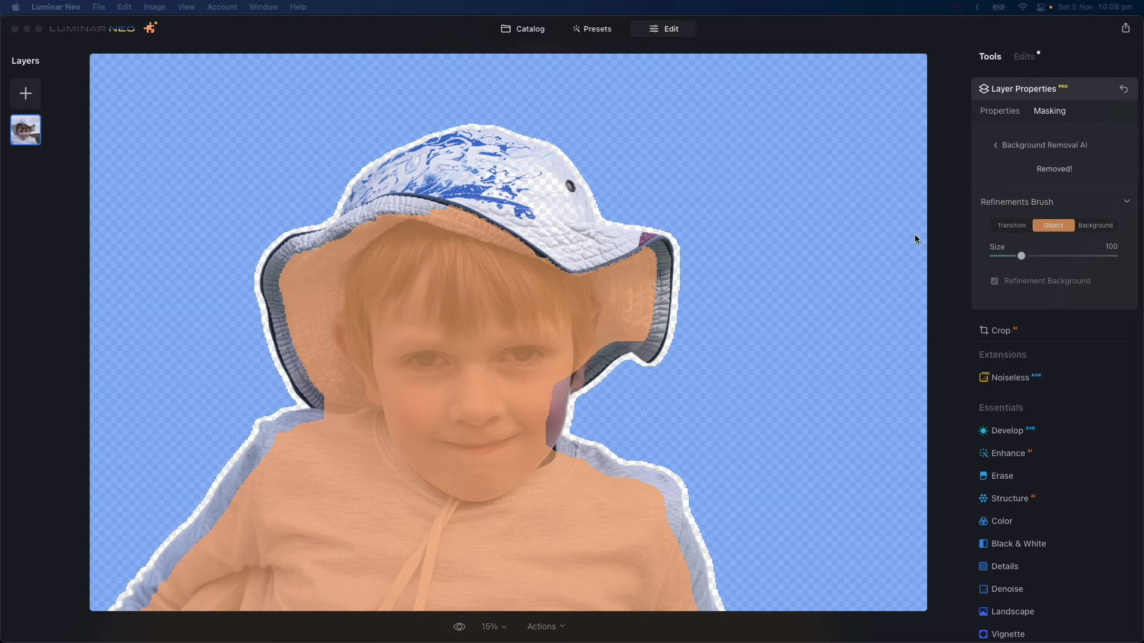
mouse_move(517, 186)
left_mouse_down()
mouse_move(449, 148)
mouse_move(468, 178)
mouse_move(539, 196)
mouse_move(507, 203)
mouse_move(434, 178)
mouse_move(385, 196)
mouse_move(506, 202)
mouse_move(561, 227)
left_mouse_up()
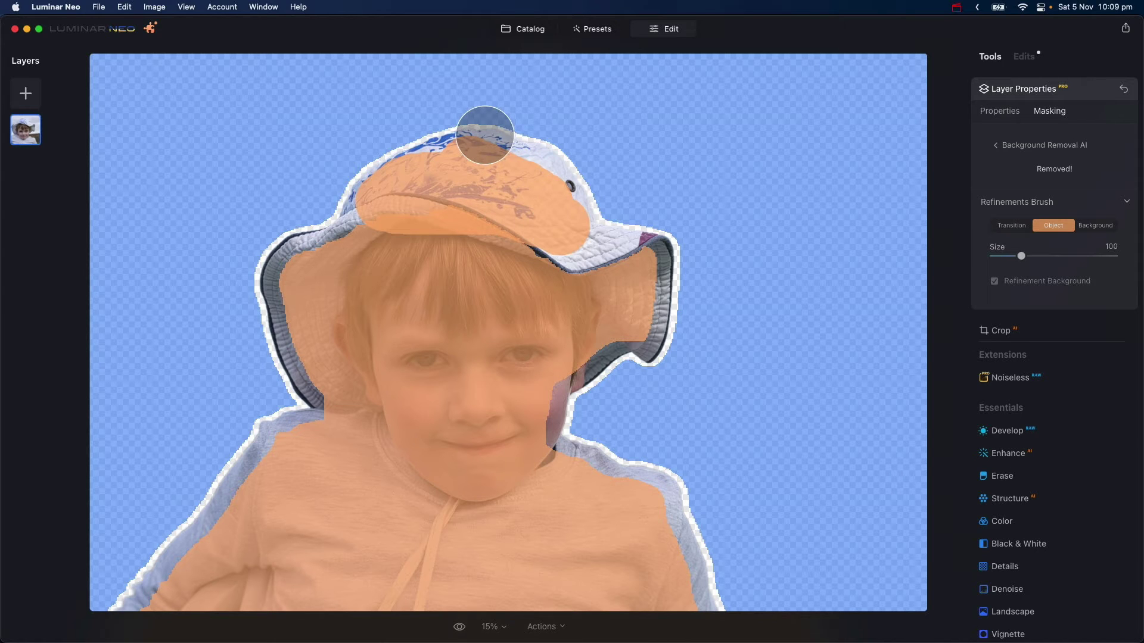
mouse_move(496, 138)
left_mouse_down()
mouse_move(498, 114)
mouse_move(502, 179)
left_mouse_up()
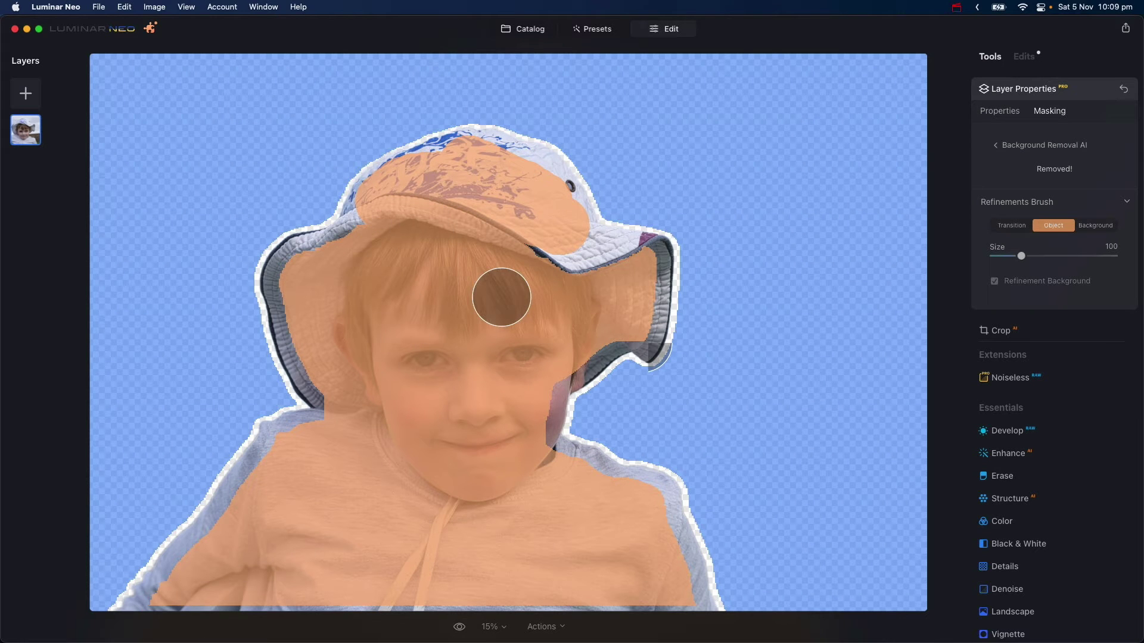
left_click(1125, 202)
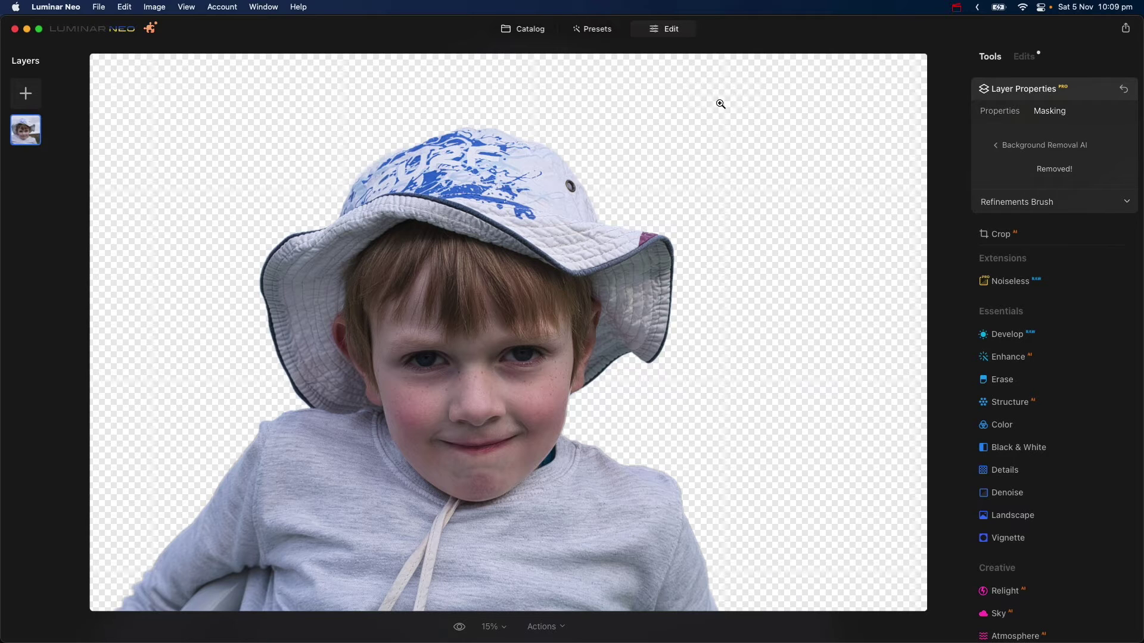
Step: Open the girl-on-scooter photo from the Catalog in the Edit workspace
left_click(514, 28)
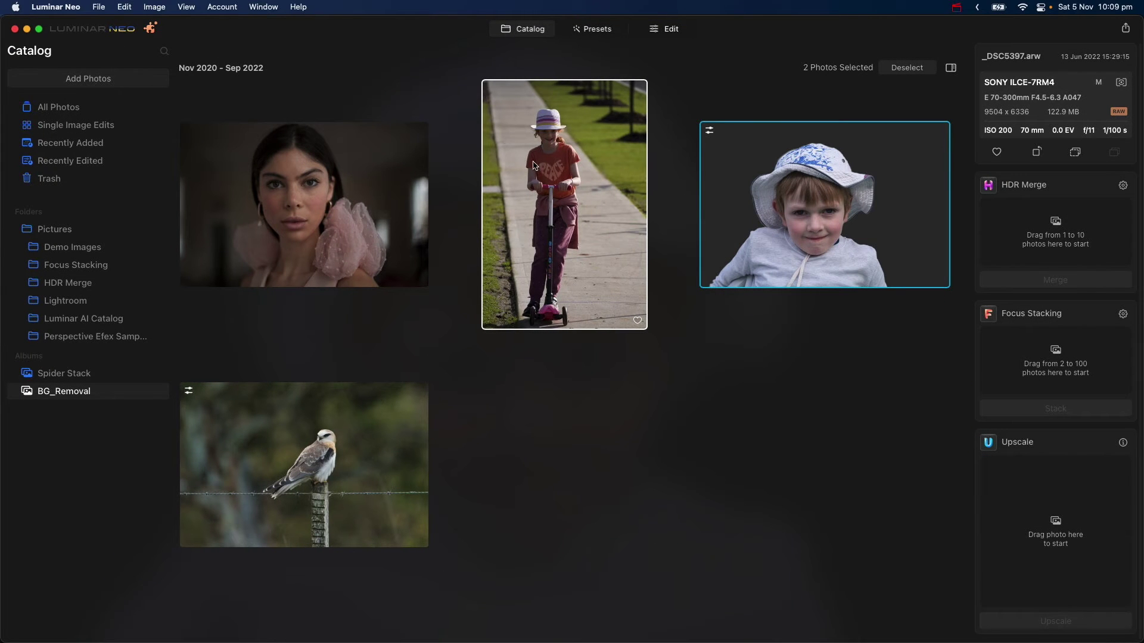
double_click(570, 189)
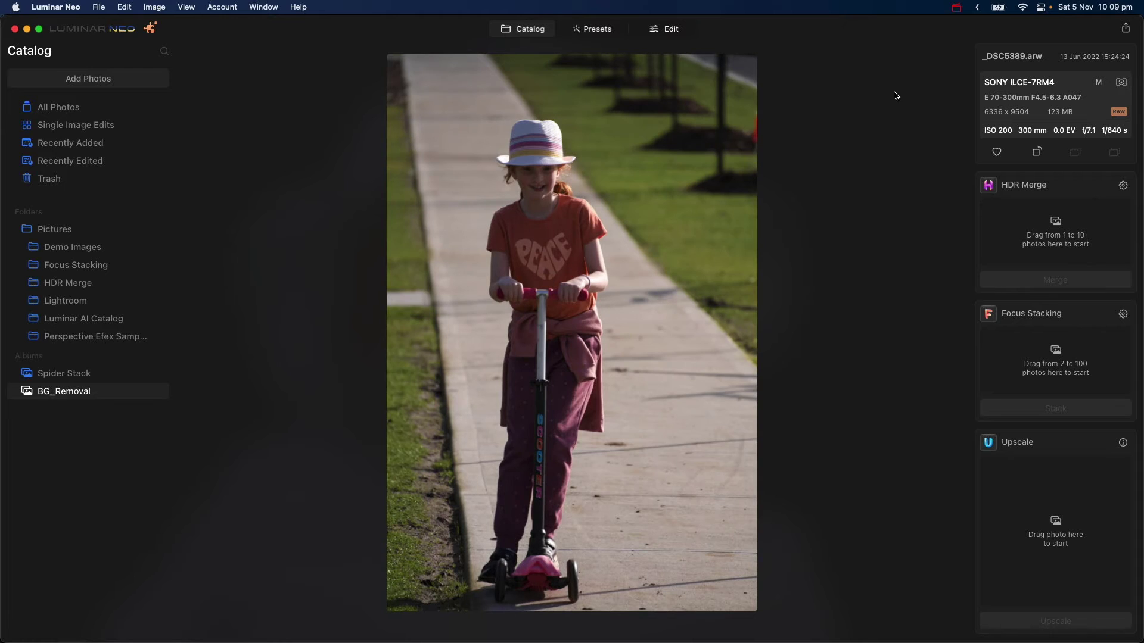
left_click(672, 30)
Step: Run Background Removal AI on the scooter photo and remove the background around the girl
left_click(1045, 90)
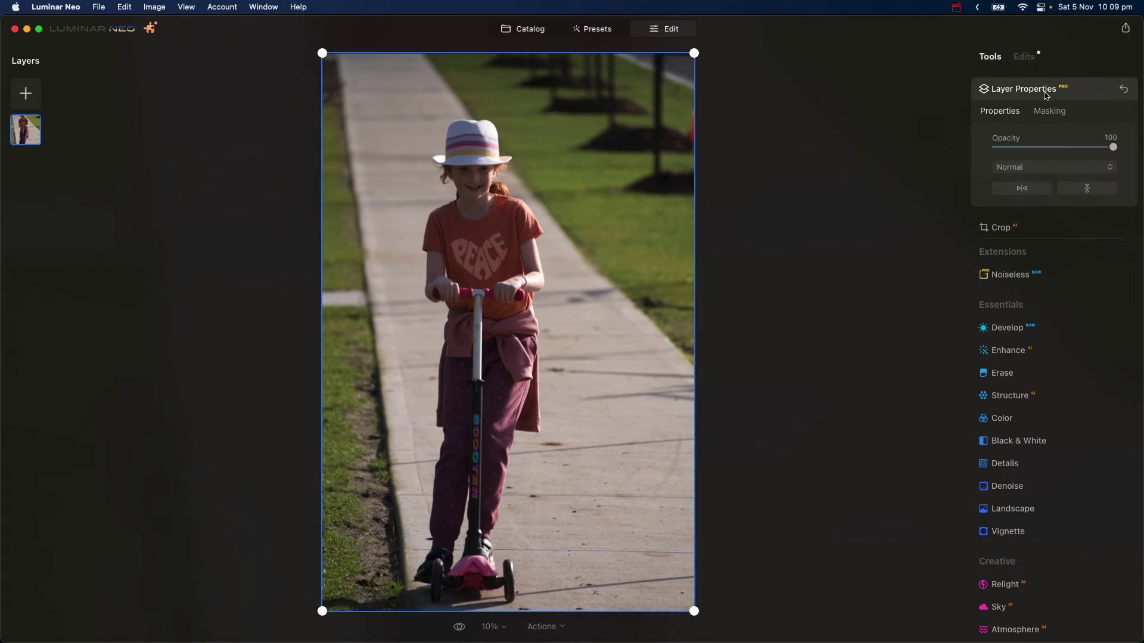
left_click(1061, 114)
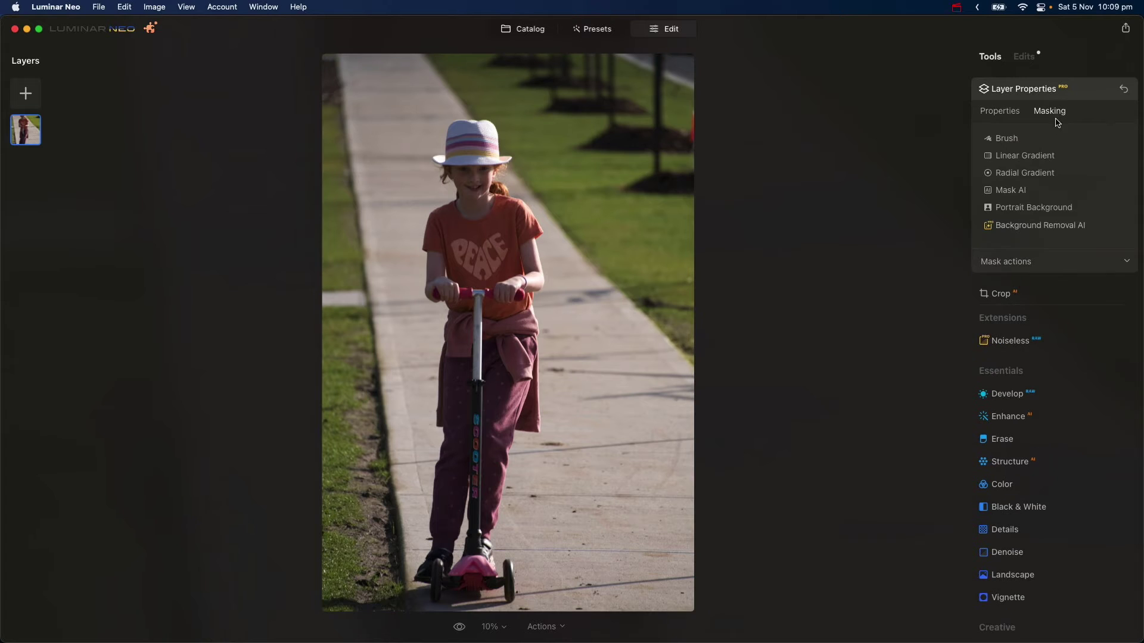
left_click(1046, 224)
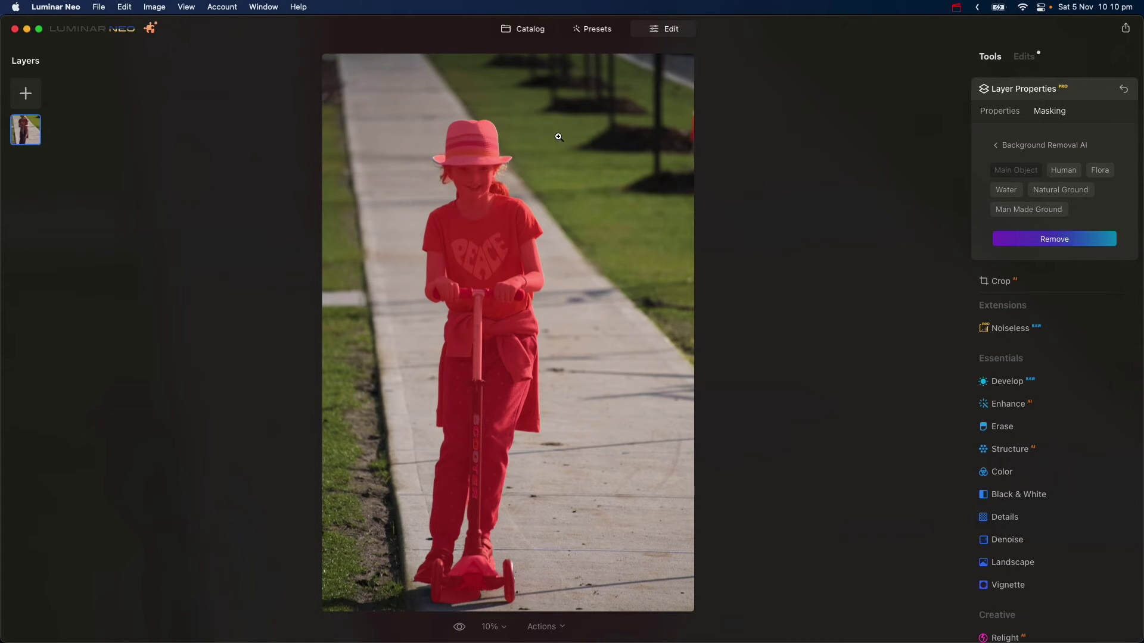
left_click(1054, 245)
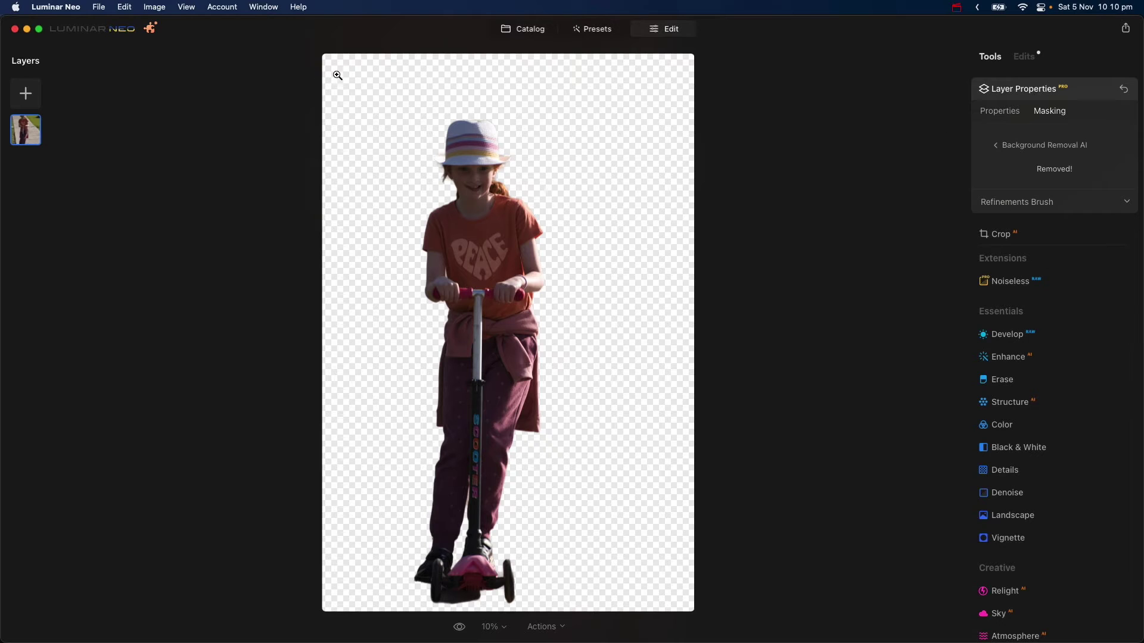
Step: Open the kestrel-on-fence-post photo from the Catalog in the Edit workspace
left_click(551, 26)
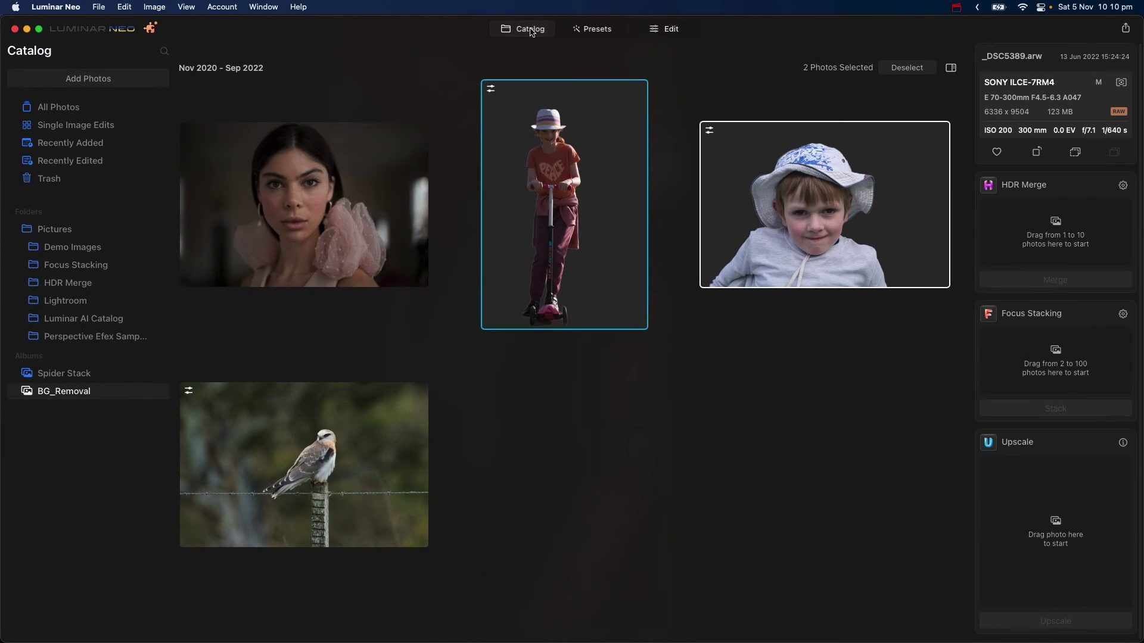
double_click(325, 422)
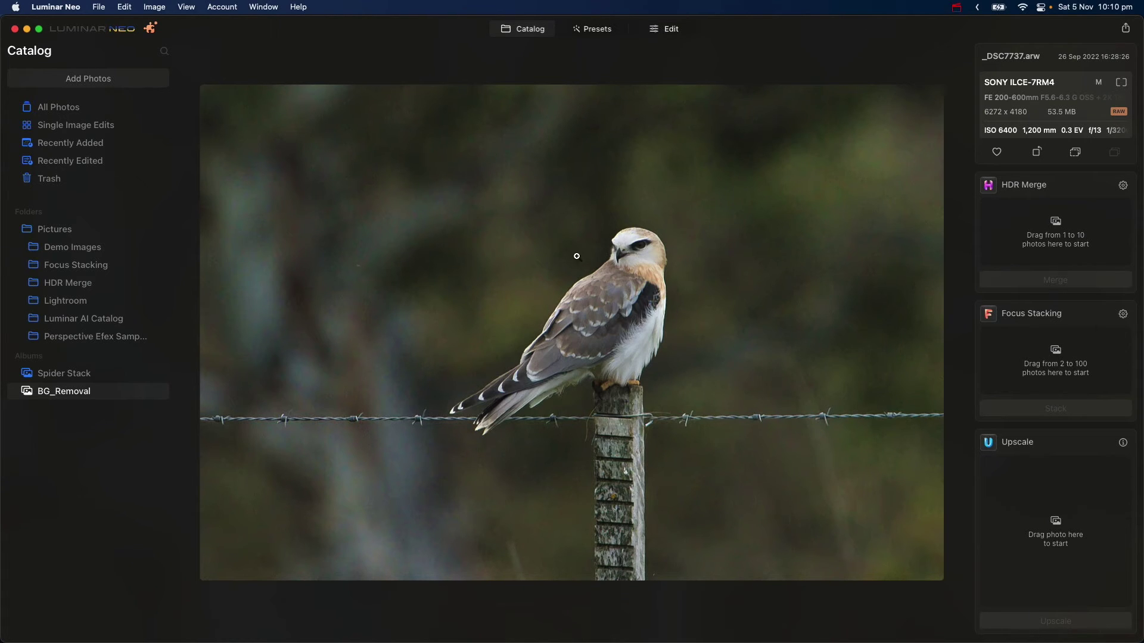
left_click(674, 34)
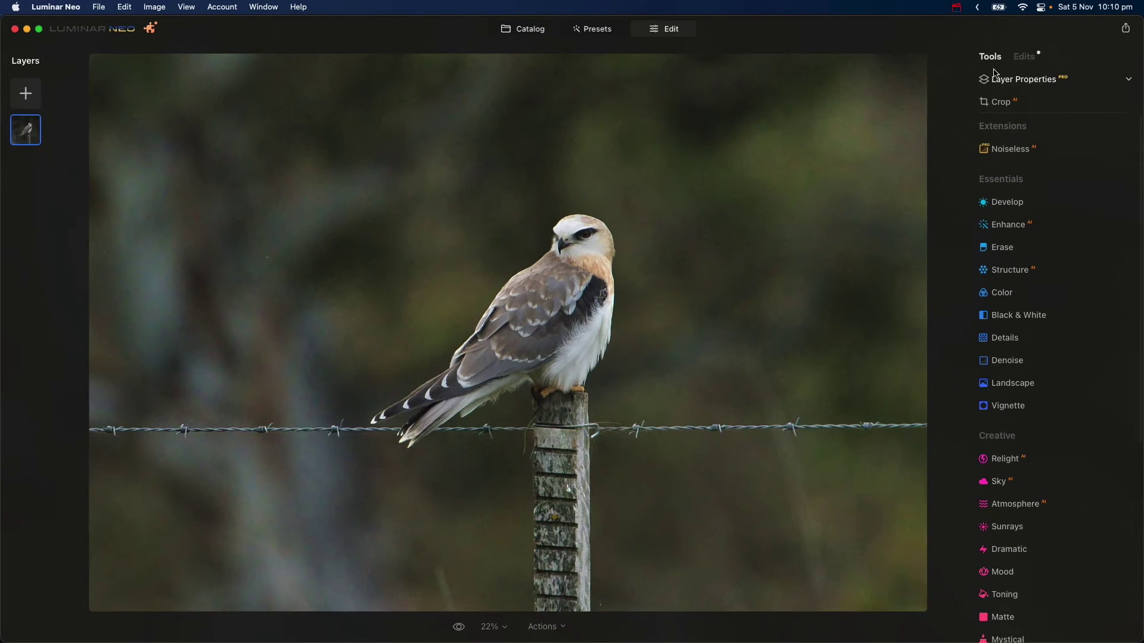
Step: Run Background Removal AI on the kestrel photo and remove the background around the bird
left_click(1020, 86)
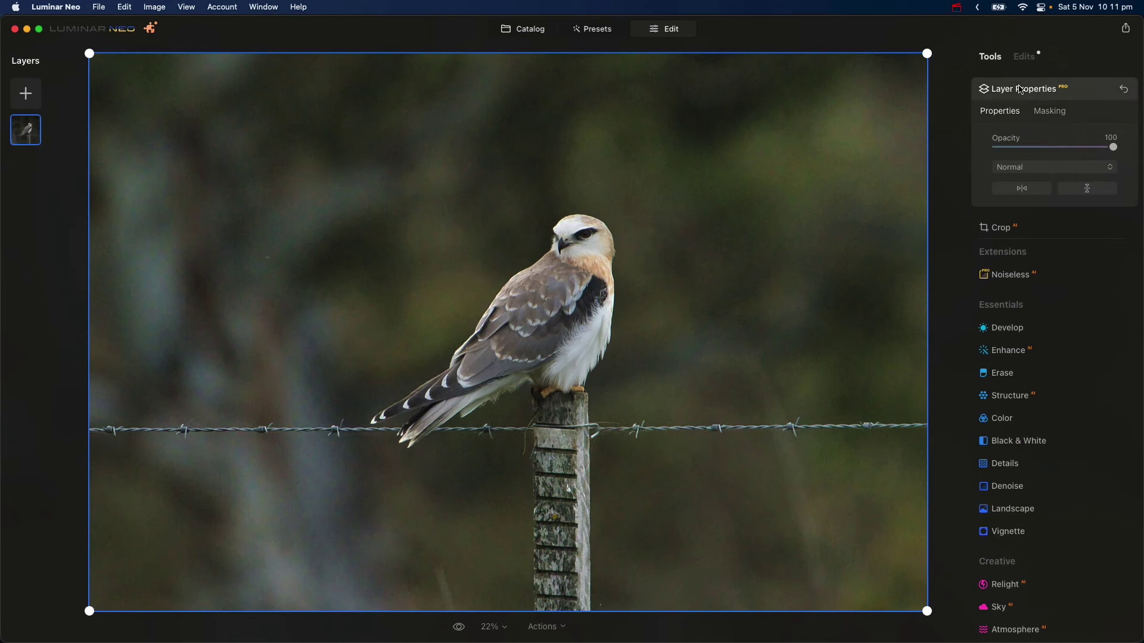
left_click(1058, 116)
left_click(1007, 225)
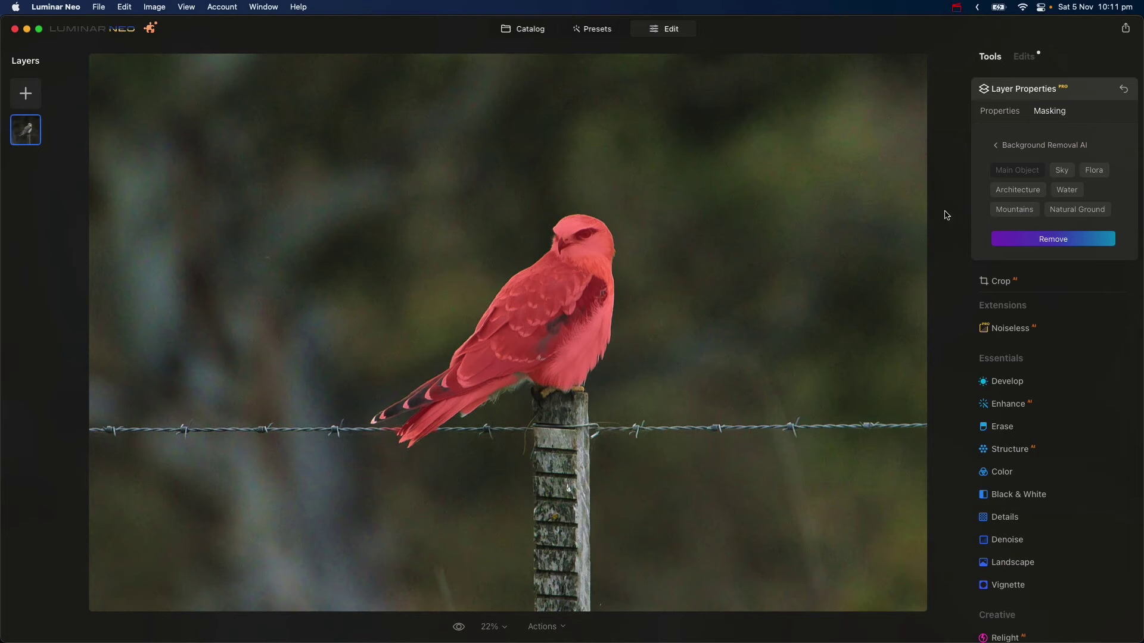
left_click(1050, 246)
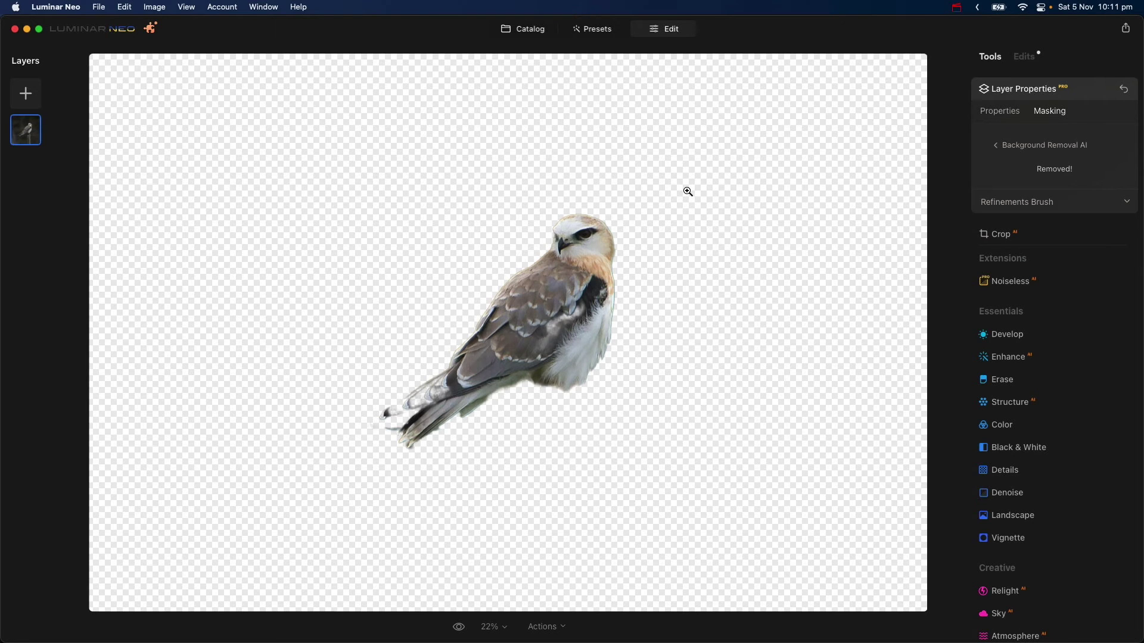
Step: Expand the Refinements Brush for the bird cutout, with Size 100
left_click(1019, 202)
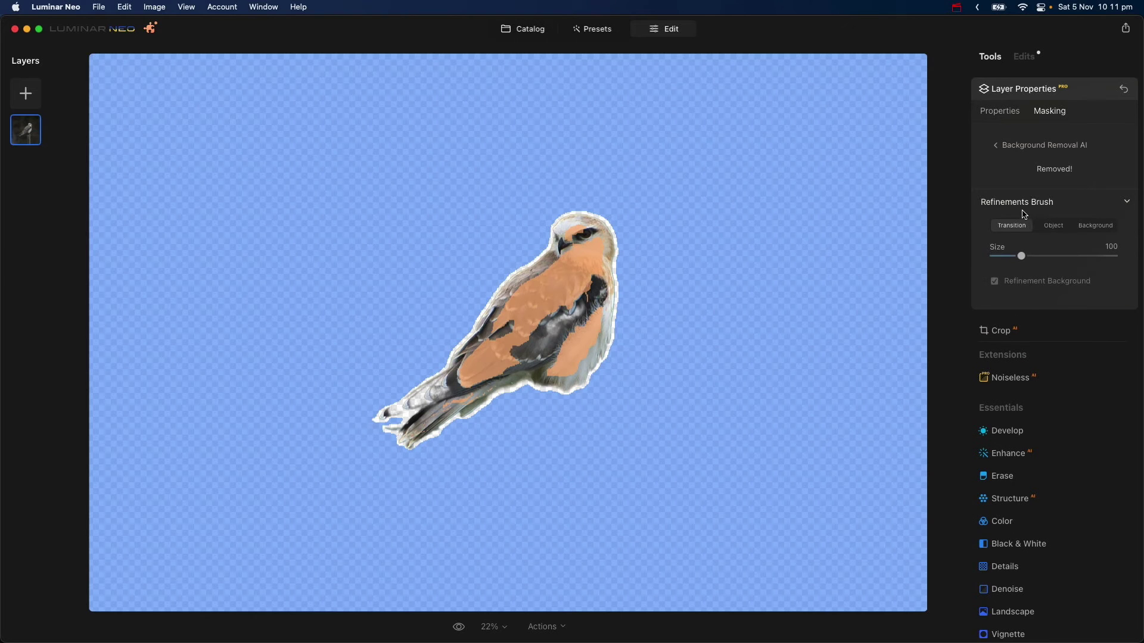
Step: Paint the bird's belly and the fence post beneath it back into the cutout with the Object brush
left_click(1052, 225)
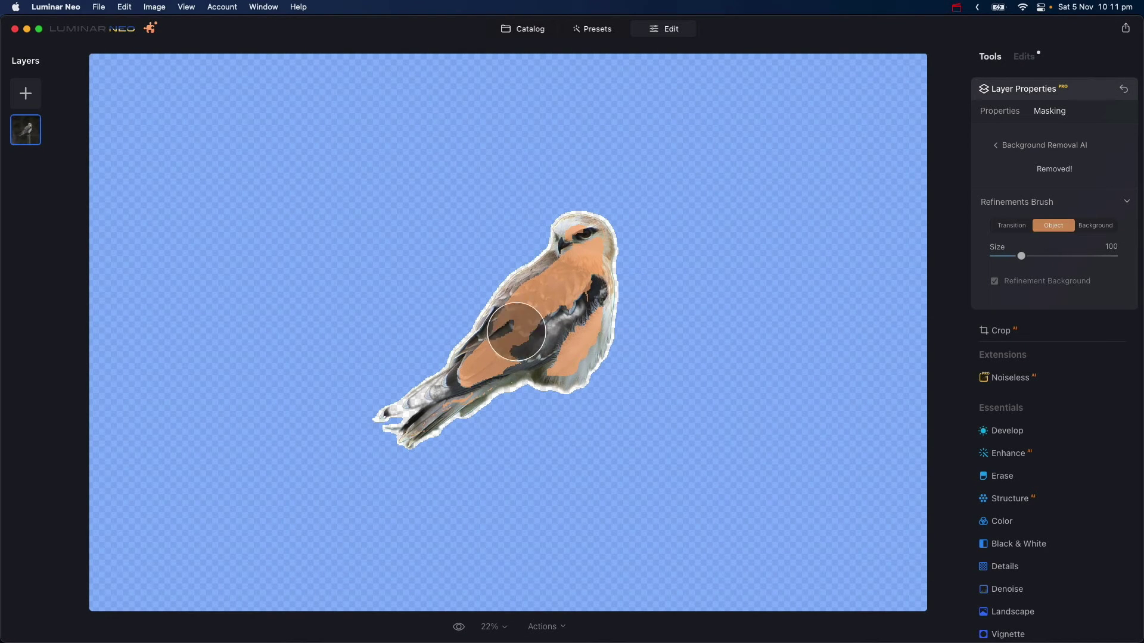
left_click_drag(544, 358, 567, 369)
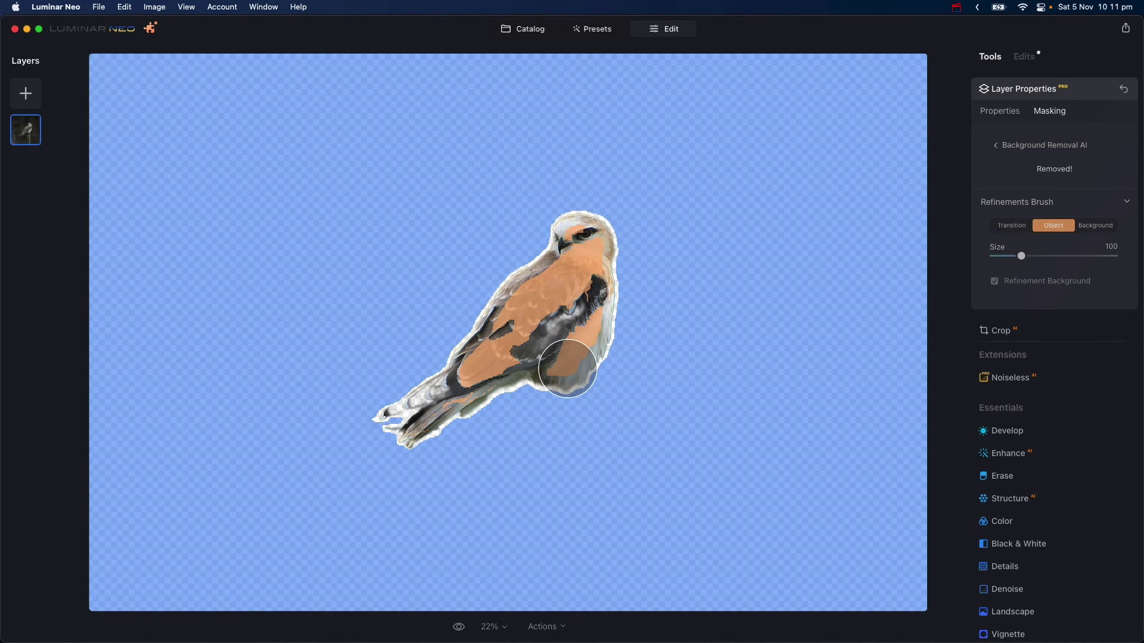
left_click_drag(568, 369, 549, 475)
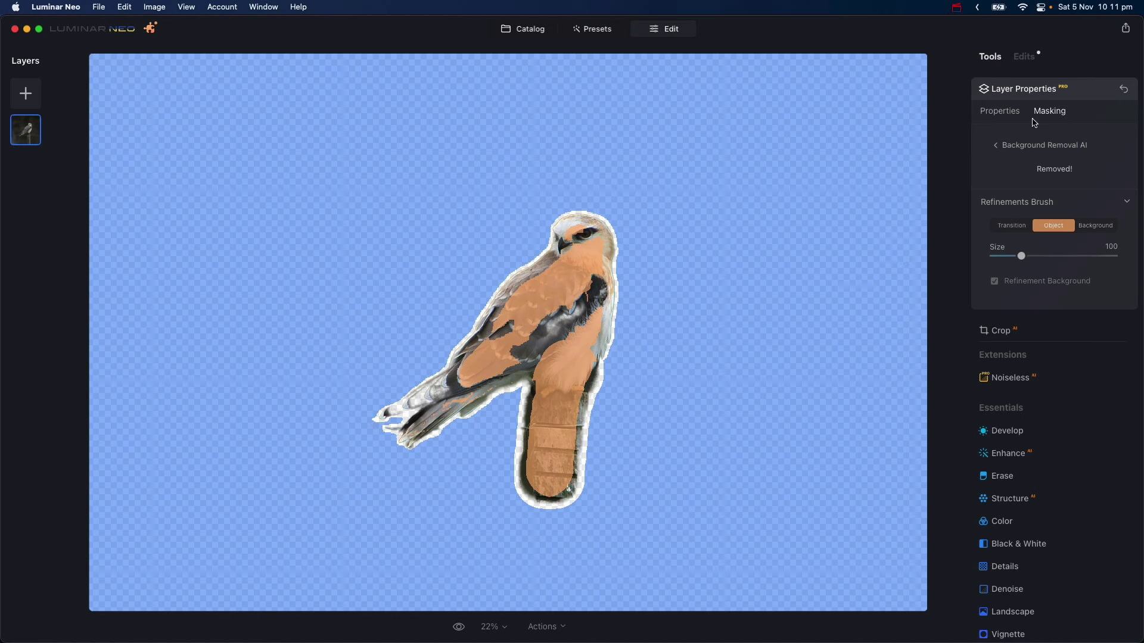
left_click(1127, 202)
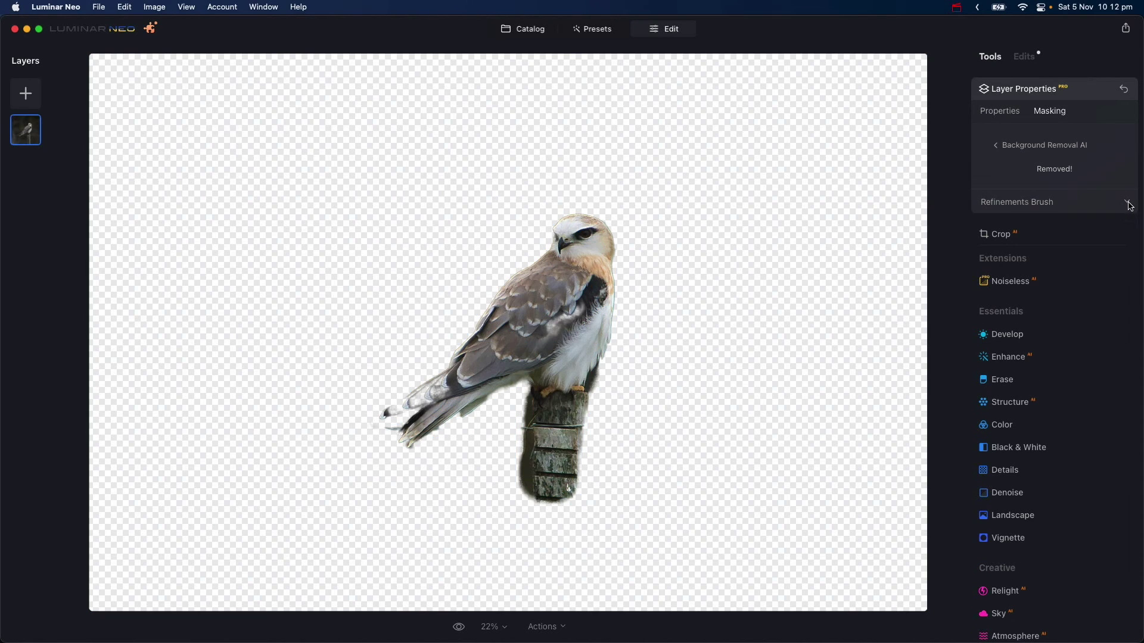
Step: Return to the Catalog and open the portrait of the woman in pink ruffles full-size
left_click(535, 30)
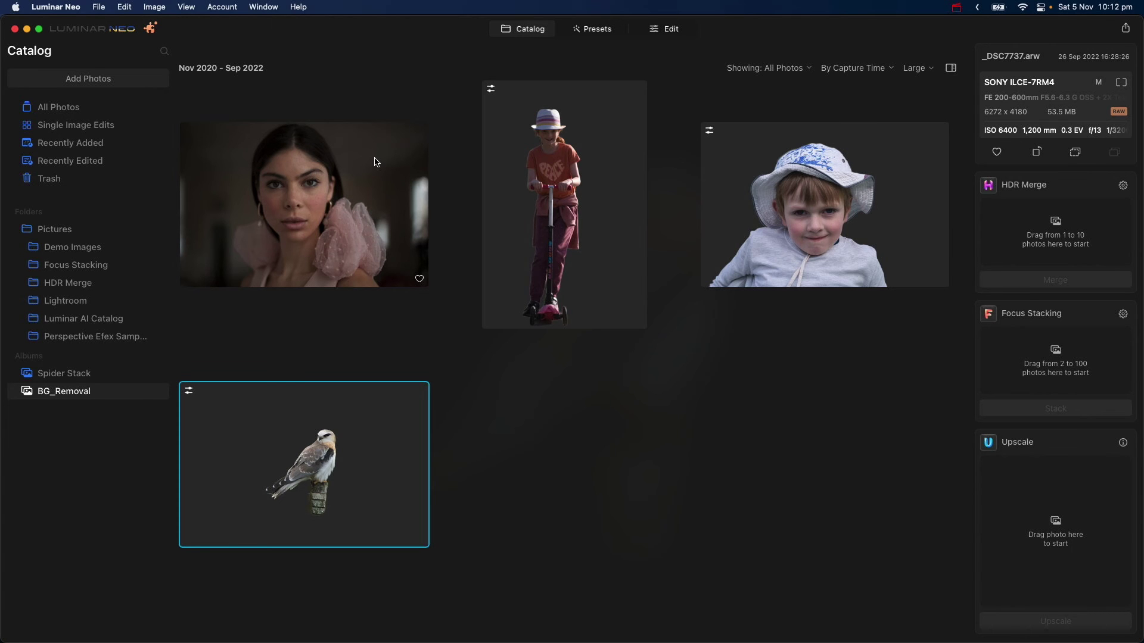
double_click(376, 162)
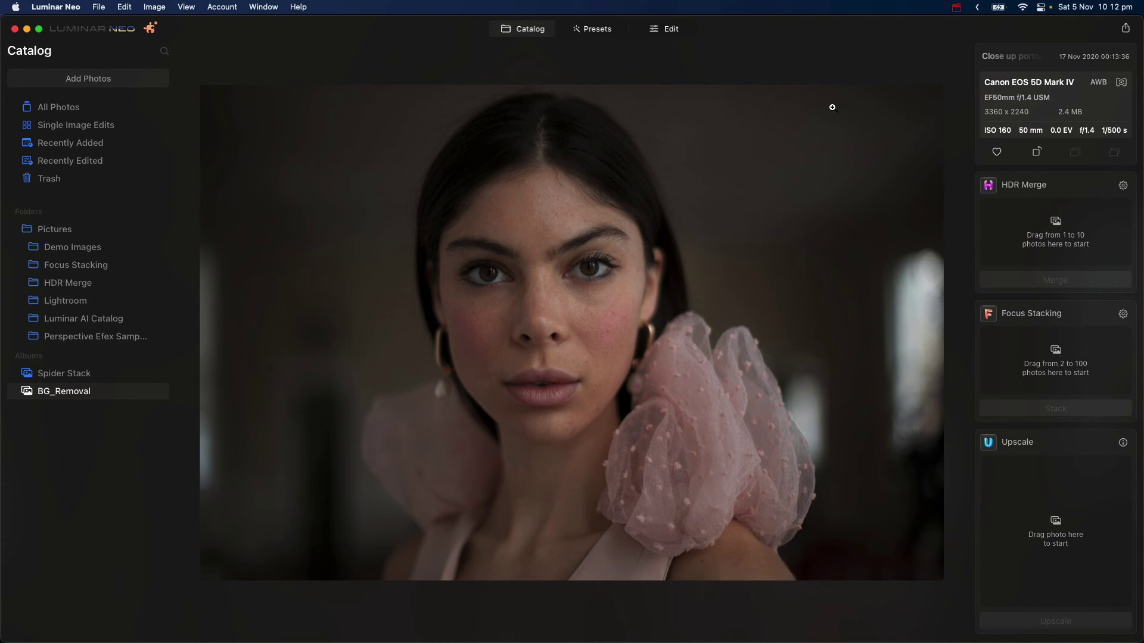
Step: Run Background Removal AI from the layer's Masking options on the pink-ruffle portrait
left_click(667, 34)
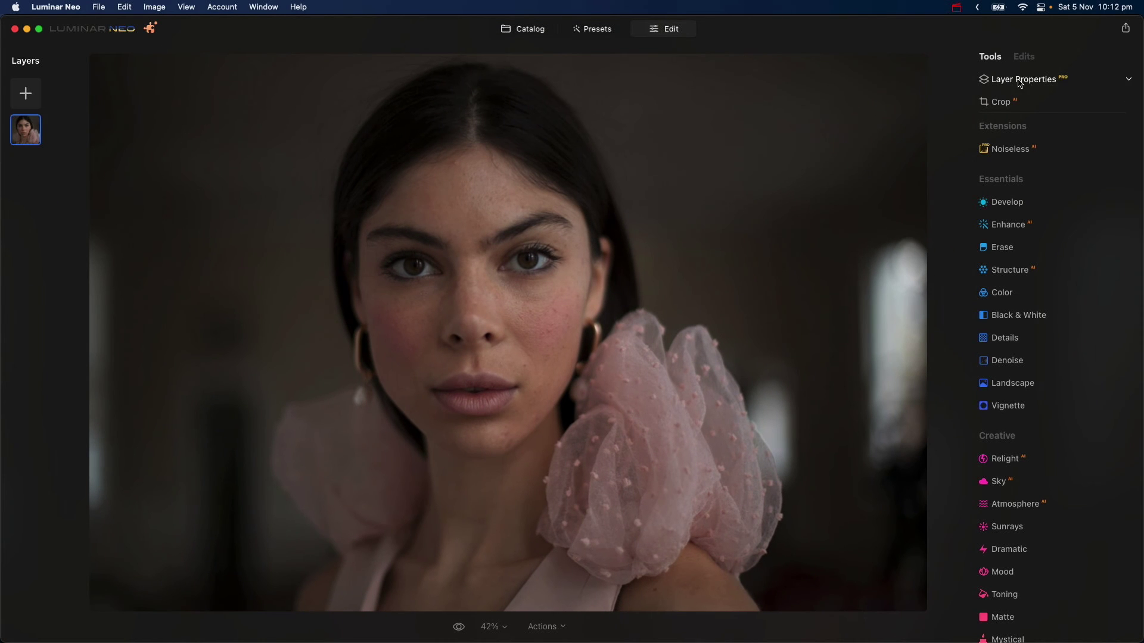
left_click(1020, 84)
left_click(1050, 111)
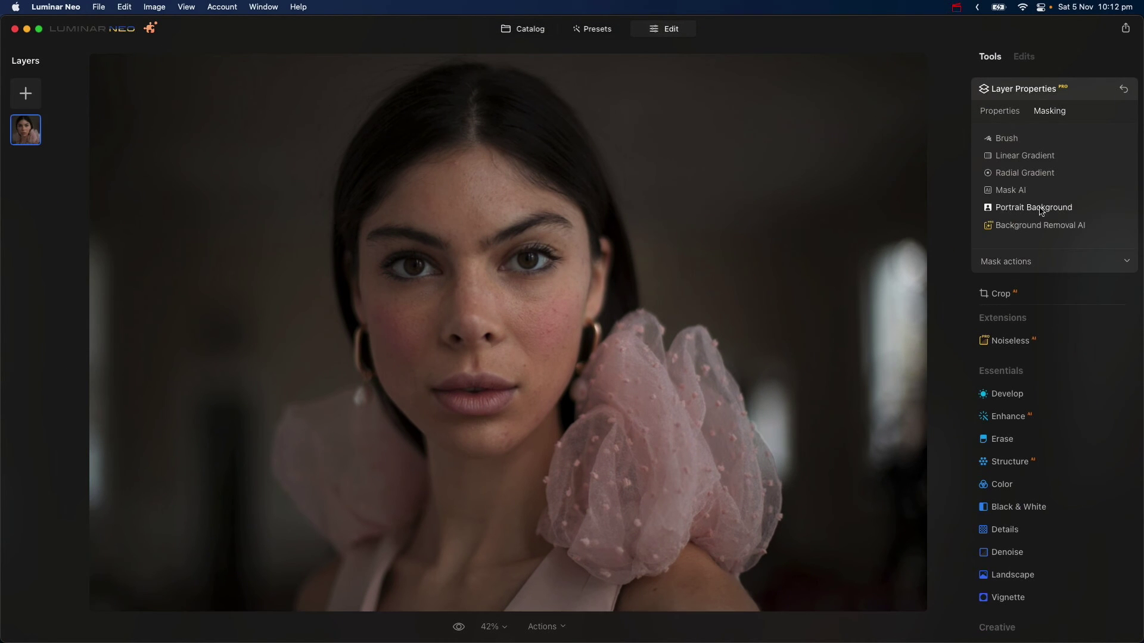
left_click(1040, 226)
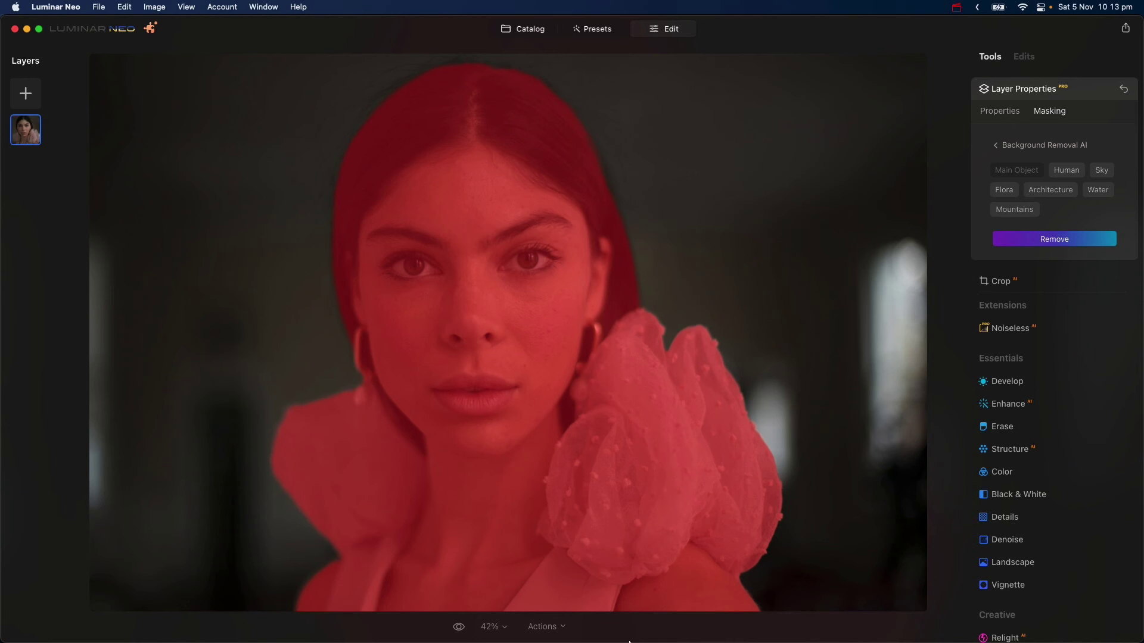
Step: Remove the background behind the woman in the pink dress, leaving her on transparency
left_click(1069, 243)
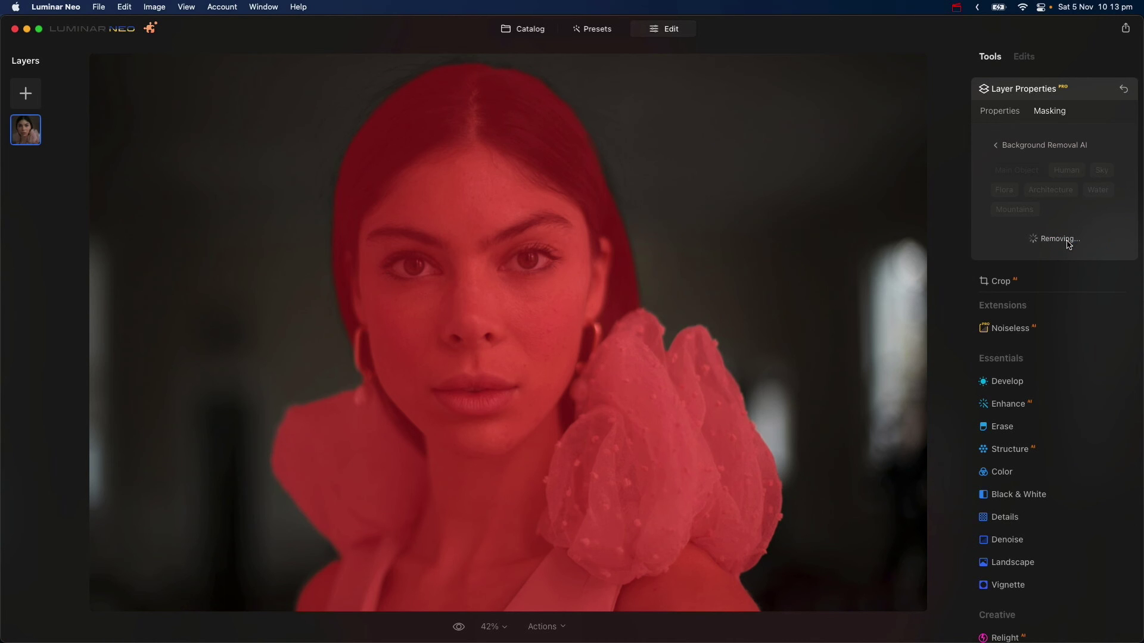